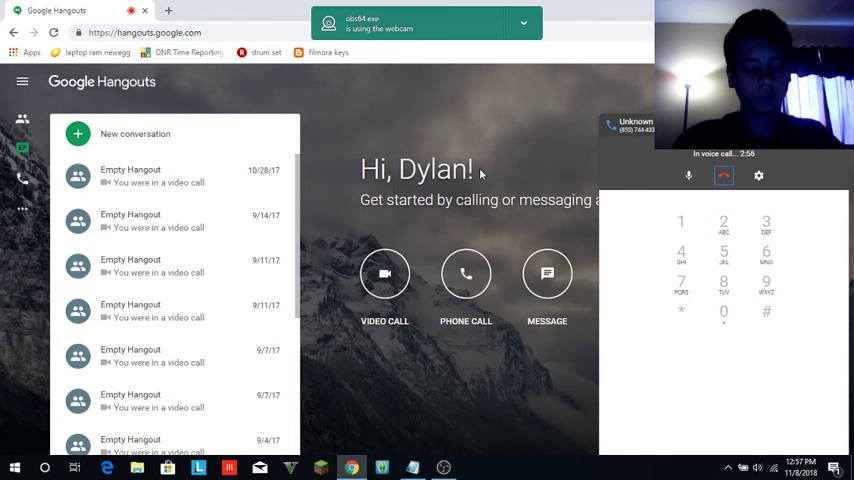
pyautogui.hotkey('ctrl', 't')
pyautogui.write('te')
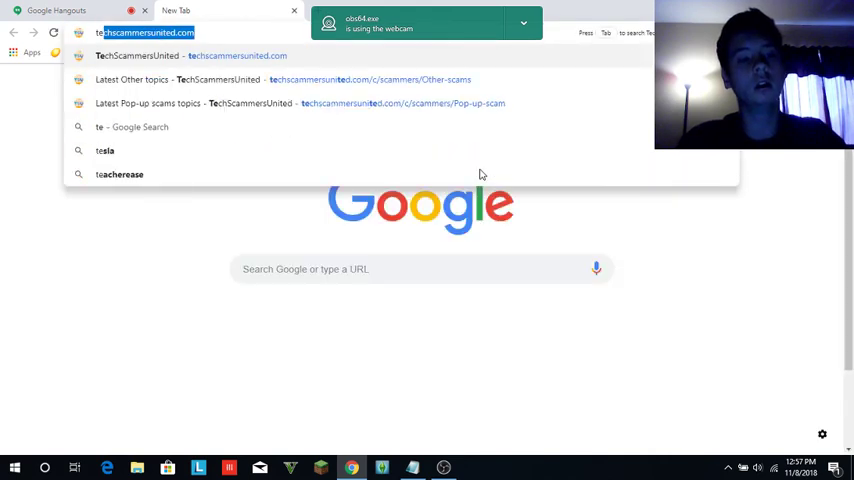
pyautogui.press('Right')
pyautogui.press('Return')
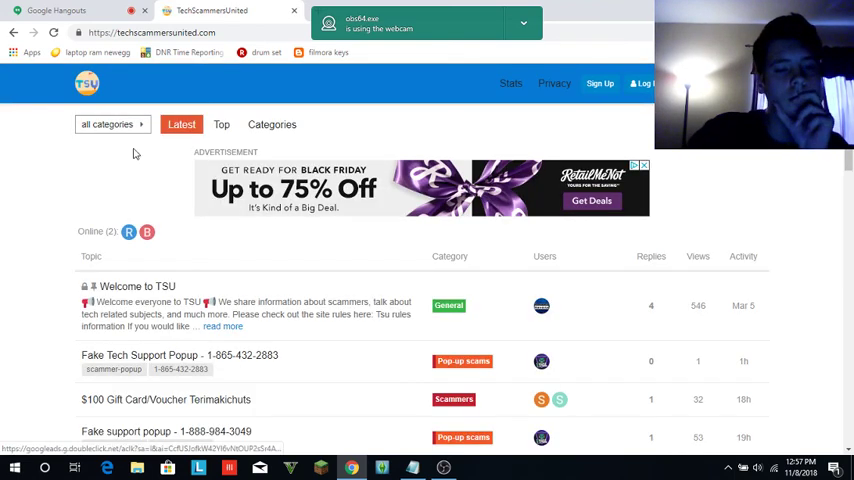
pyautogui.click(644, 165)
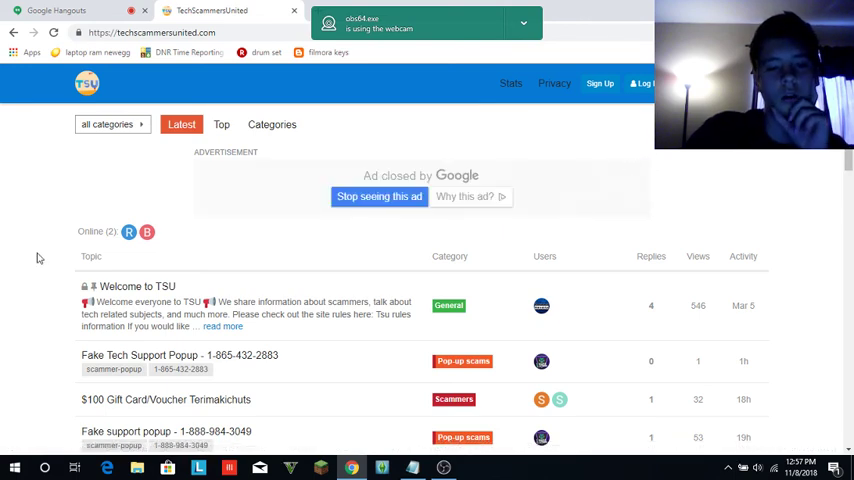
pyautogui.scroll(-1, 37, 258)
pyautogui.scroll(-1, 37, 258)
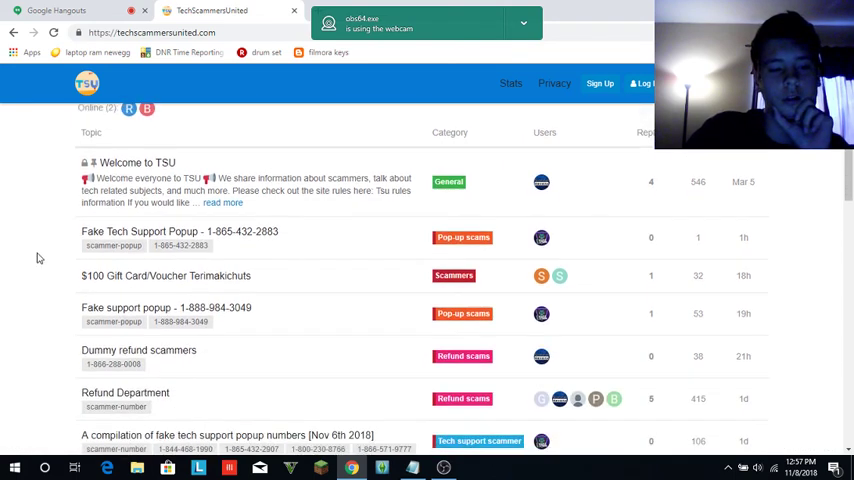
pyautogui.scroll(-2, 37, 258)
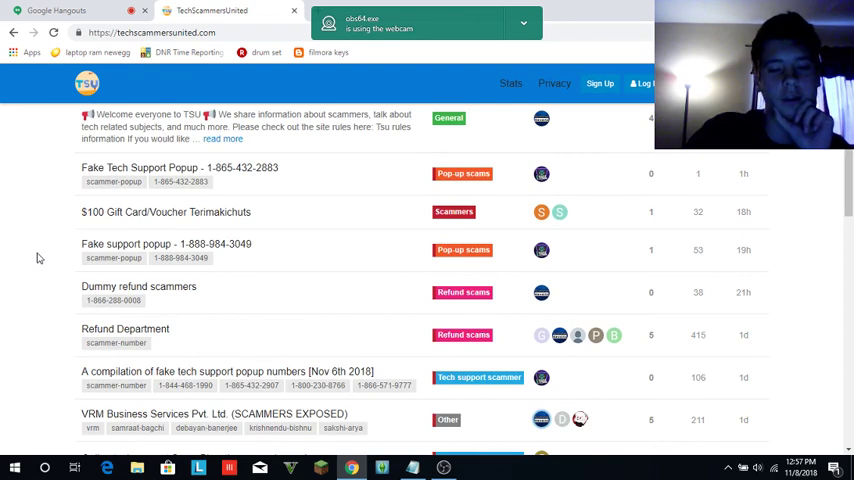
pyautogui.scroll(-1, 37, 258)
pyautogui.scroll(-1, 37, 258)
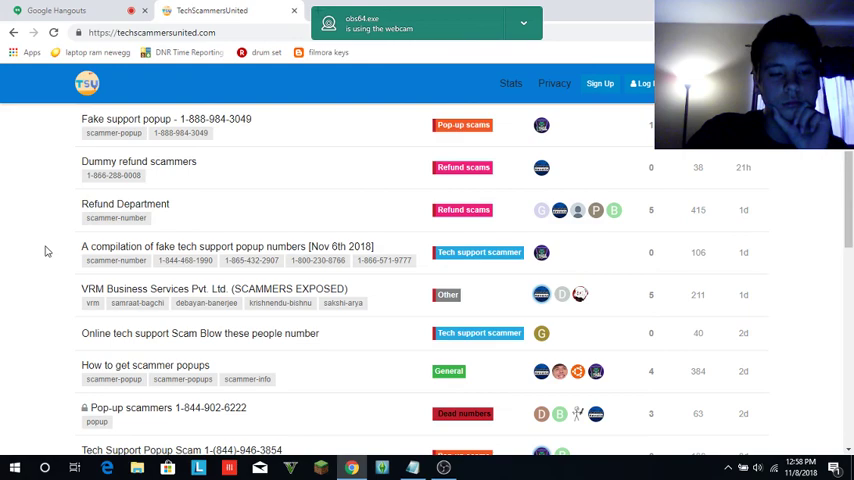
pyautogui.scroll(3, 50, 248)
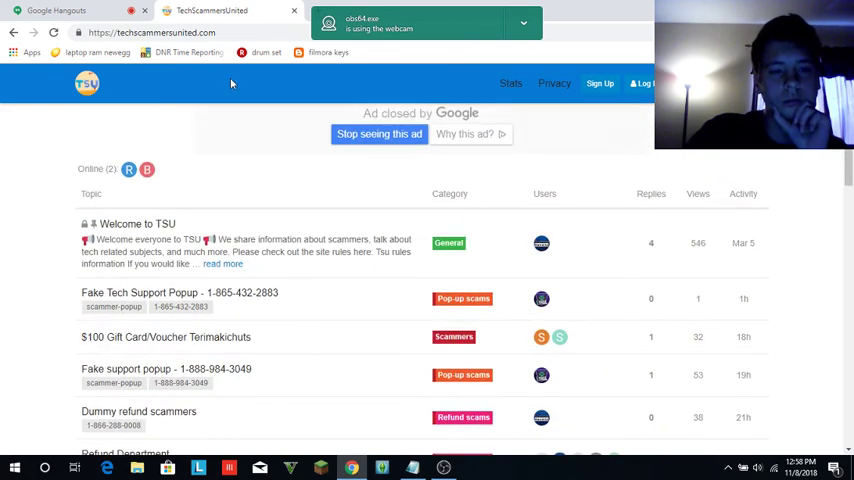
pyautogui.click(294, 10)
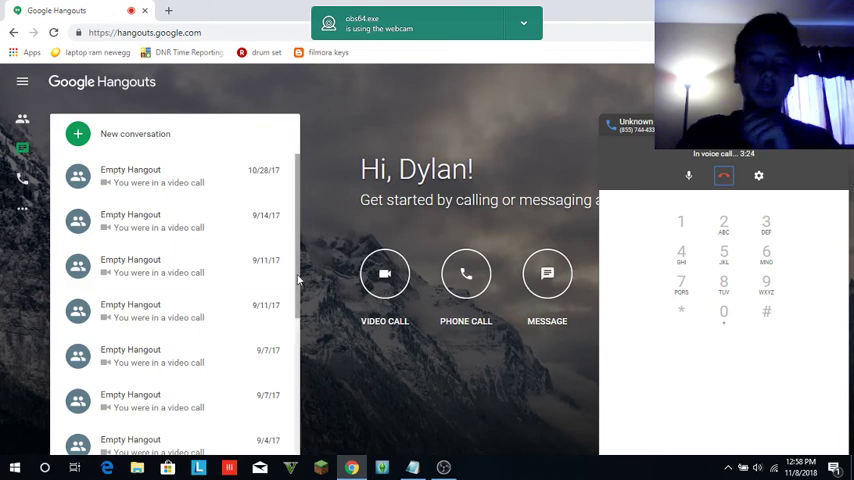
# Bring up the Notepad scam number list, click in it, then minimize it to reveal Hangouts.
pyautogui.click(412, 467)
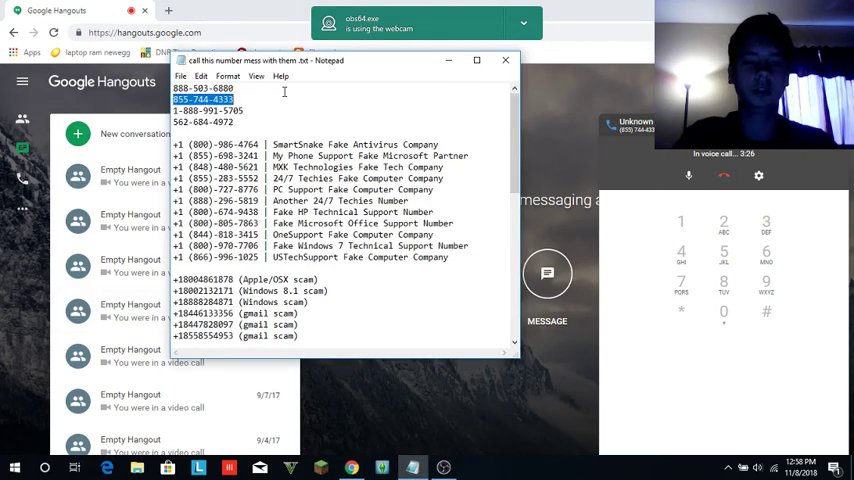
pyautogui.click(277, 124)
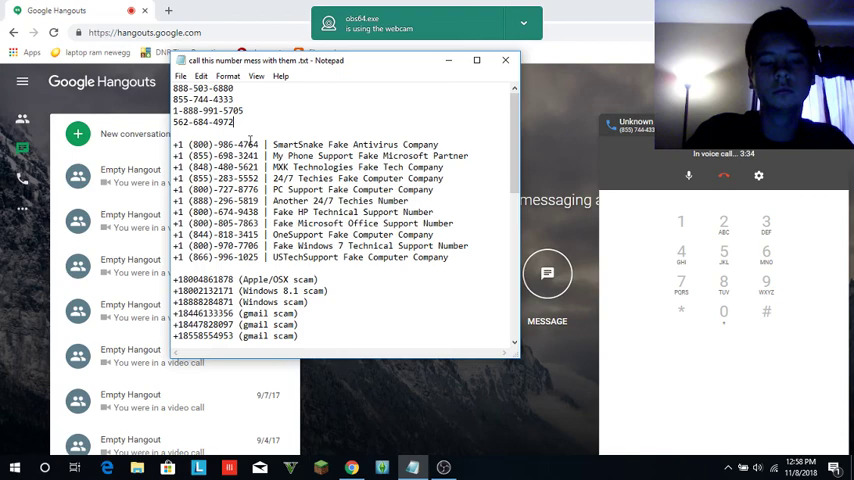
pyautogui.click(449, 62)
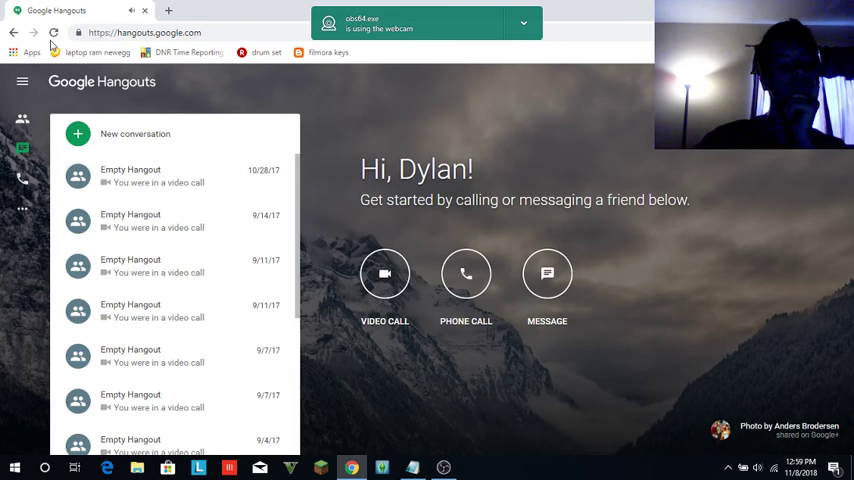
pyautogui.click(122, 133)
pyautogui.rightClick(135, 139)
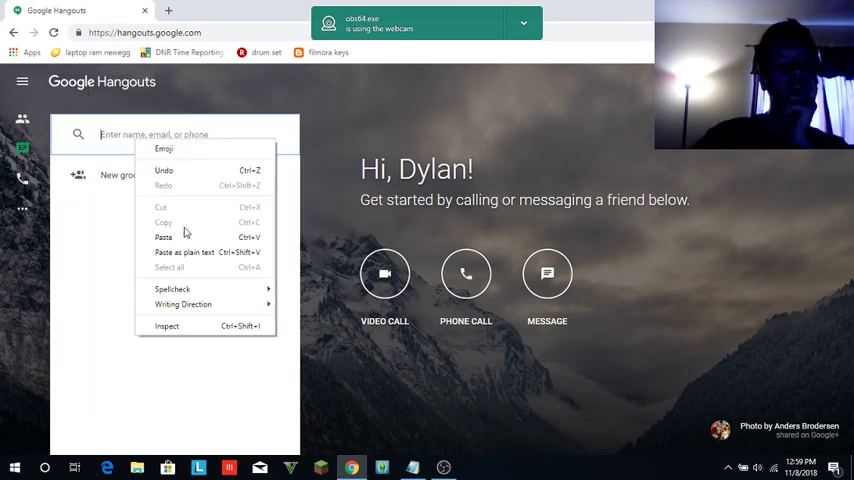
pyautogui.click(185, 235)
pyautogui.click(148, 228)
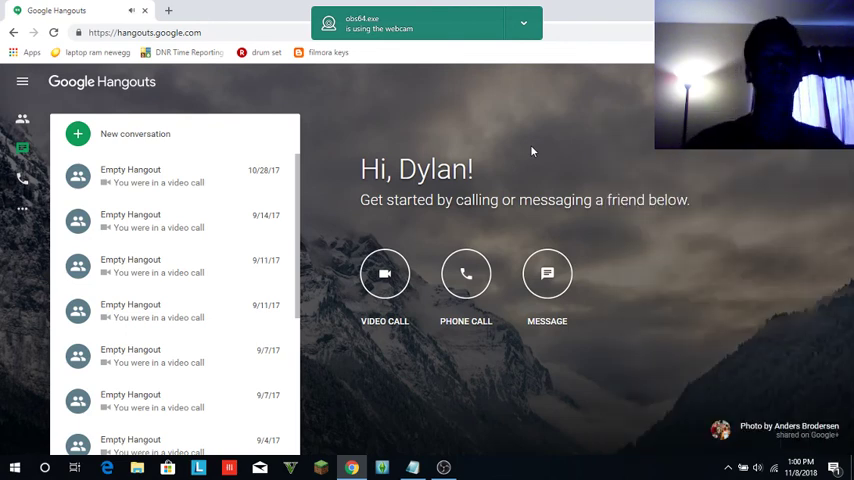
pyautogui.click(160, 134)
pyautogui.rightClick(154, 135)
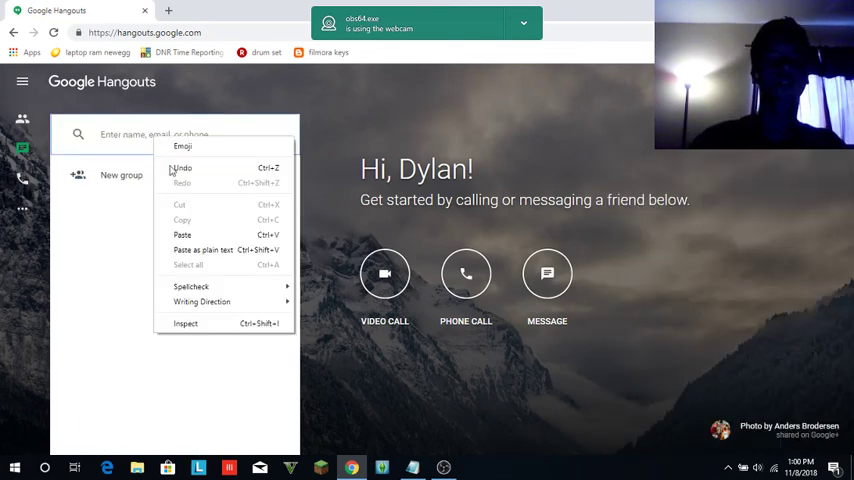
pyautogui.click(191, 236)
pyautogui.click(130, 208)
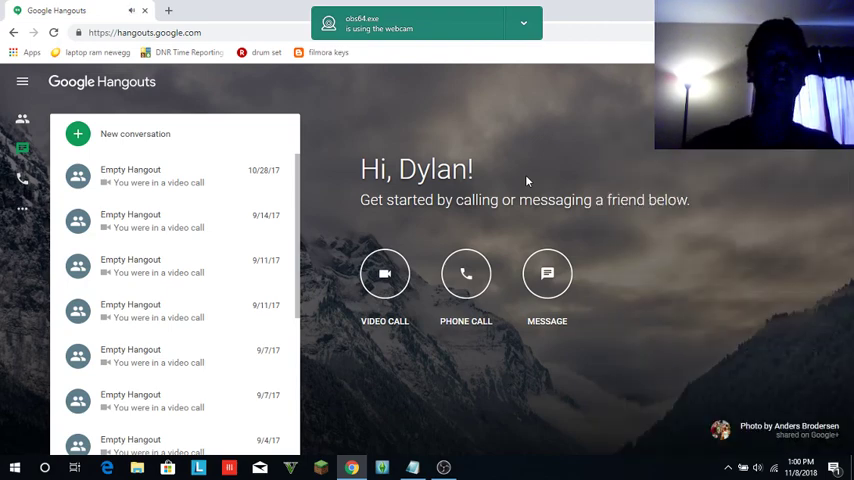
pyautogui.hotkey('alt', 'Tab')
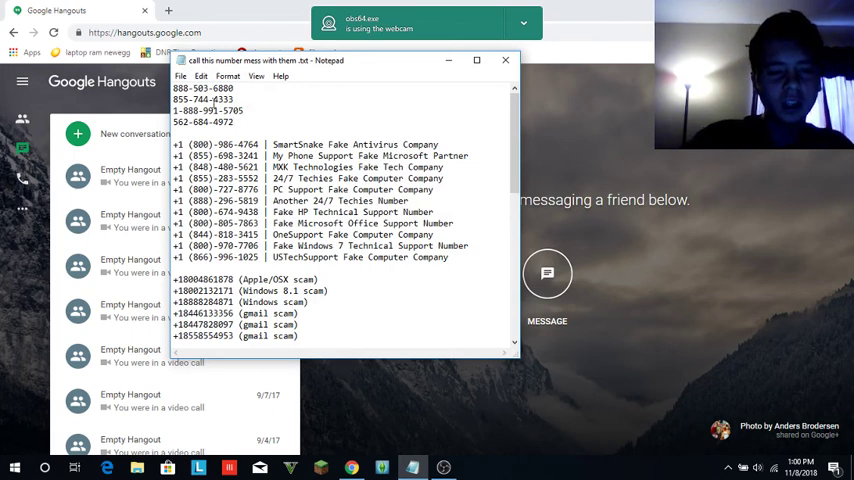
pyautogui.click(154, 131)
pyautogui.rightClick(145, 139)
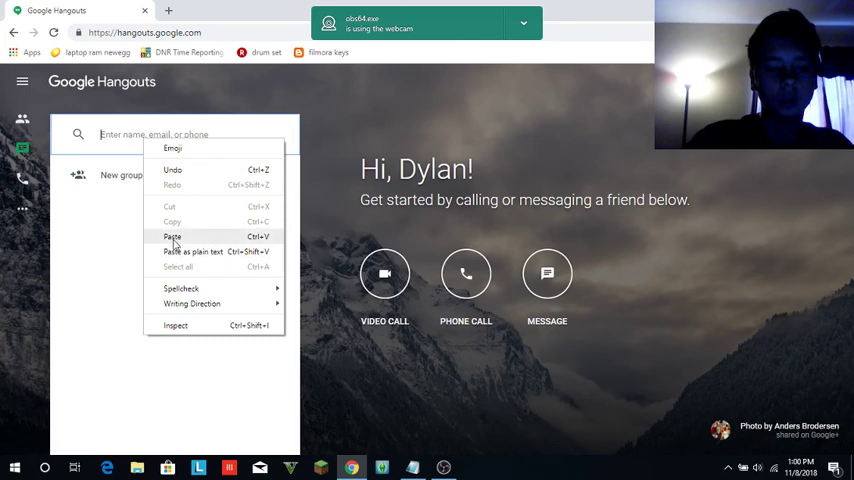
pyautogui.click(174, 243)
pyautogui.hotkey('alt', 'Tab')
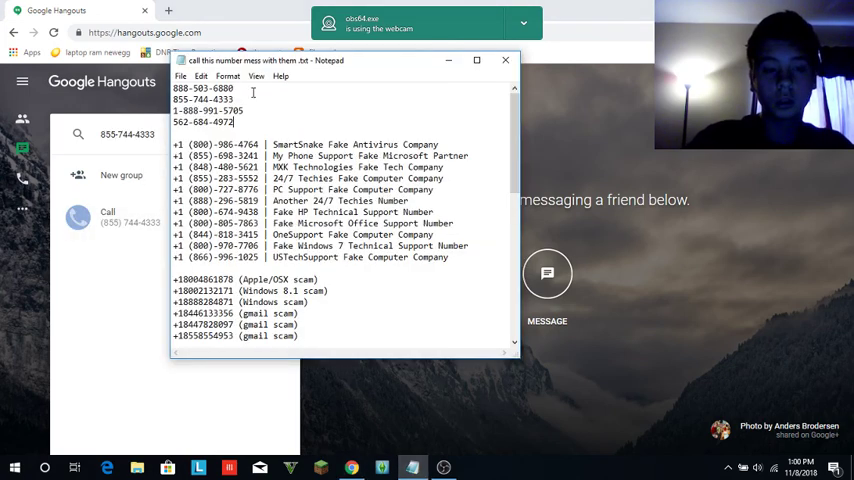
pyautogui.moveTo(244, 111); pyautogui.dragTo(170, 110)
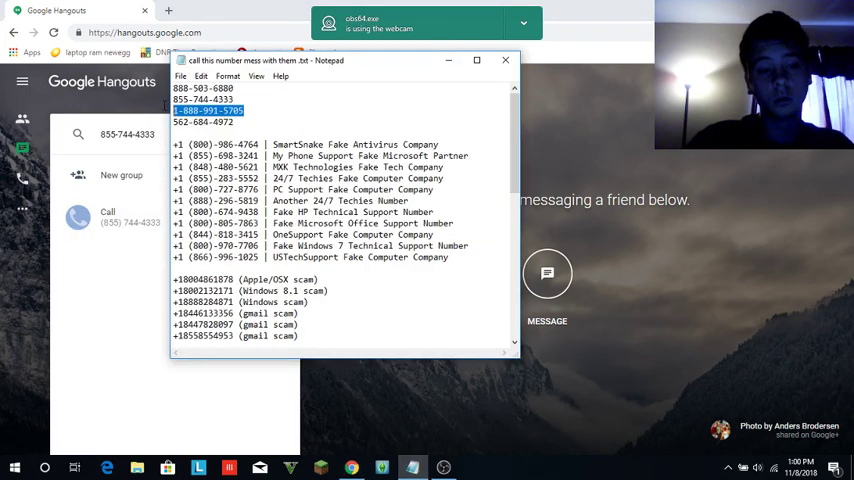
pyautogui.rightClick(172, 108)
pyautogui.click(205, 149)
pyautogui.click(166, 134)
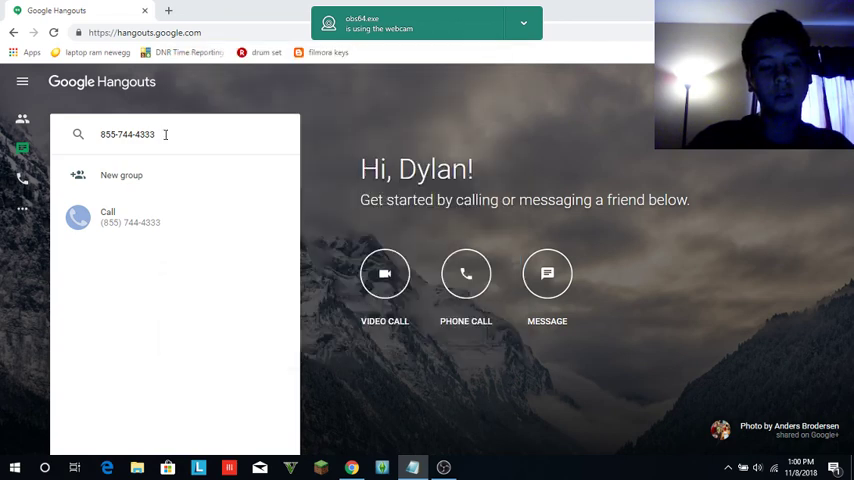
pyautogui.moveTo(160, 134); pyautogui.dragTo(98, 134)
pyautogui.rightClick(146, 133)
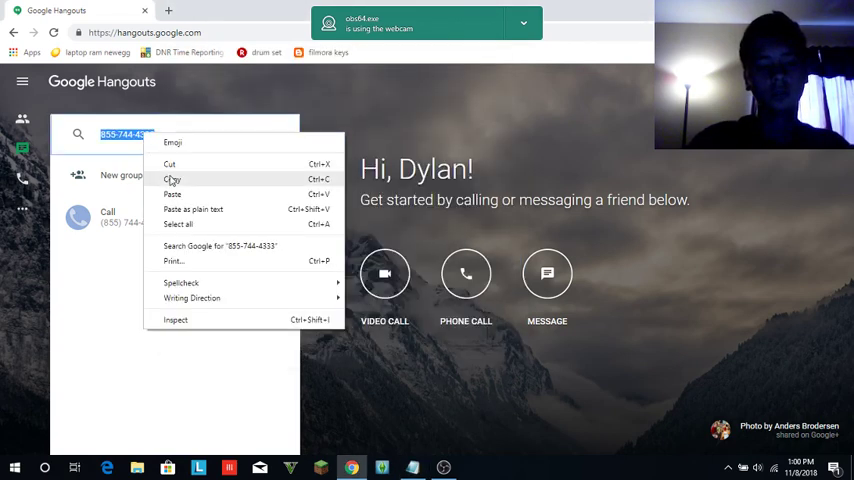
pyautogui.click(172, 194)
pyautogui.click(141, 222)
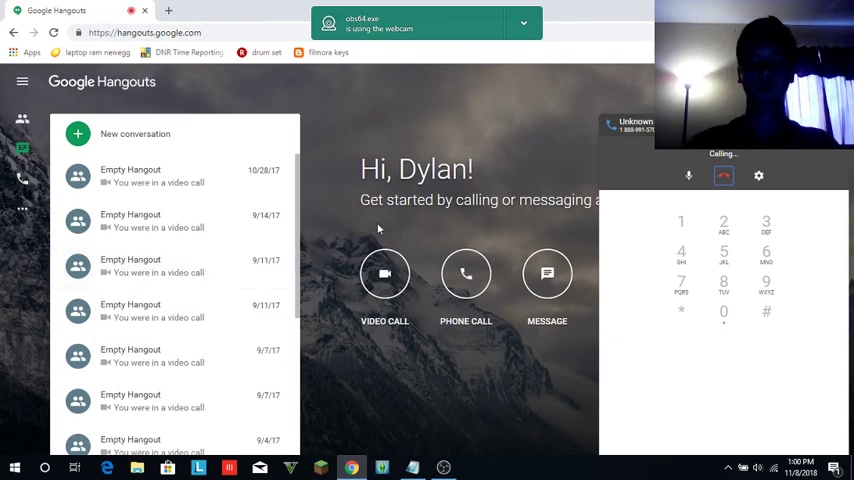
# Confirm OBS is still recording, then hang up the outgoing 888 call.
pyautogui.click(443, 467)
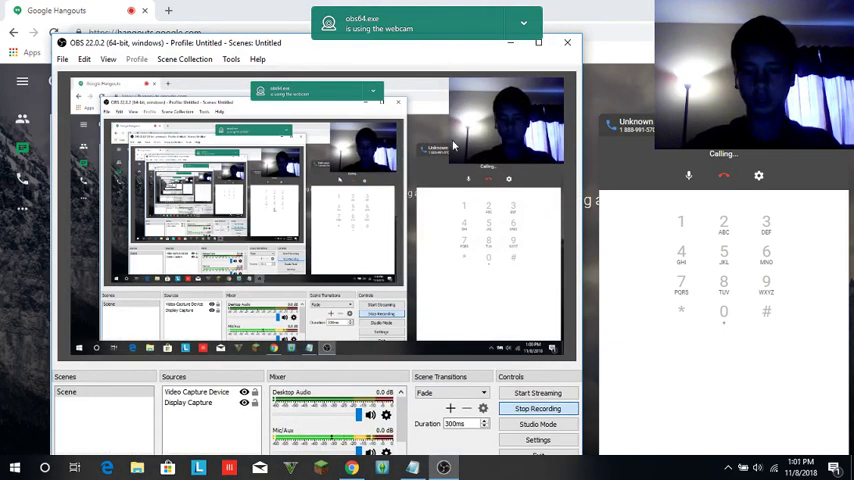
pyautogui.click(510, 43)
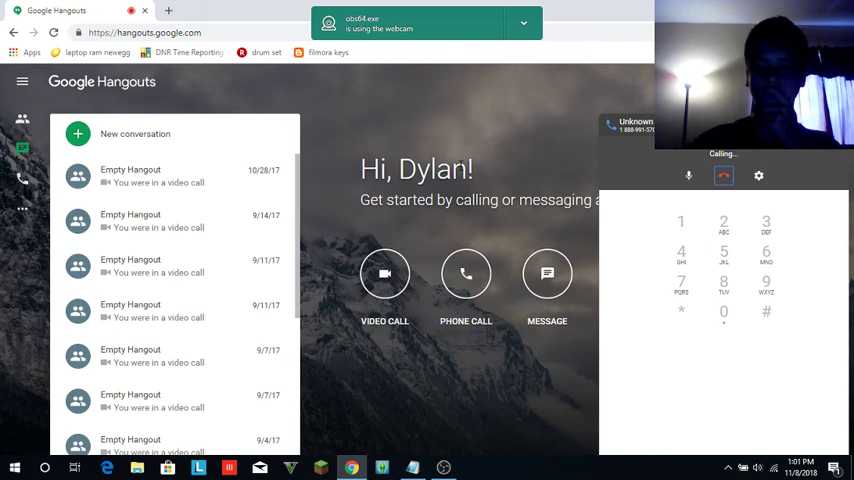
pyautogui.click(724, 176)
pyautogui.hotkey('alt', 'Tab')
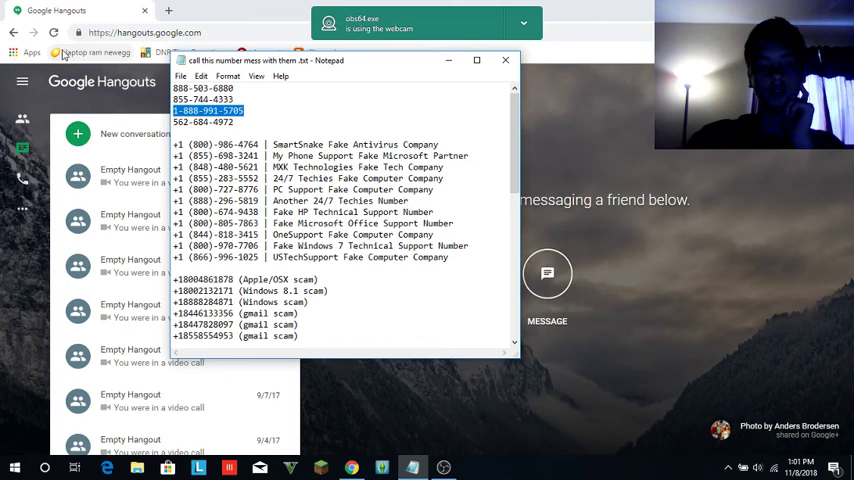
pyautogui.moveTo(179, 122); pyautogui.dragTo(233, 122)
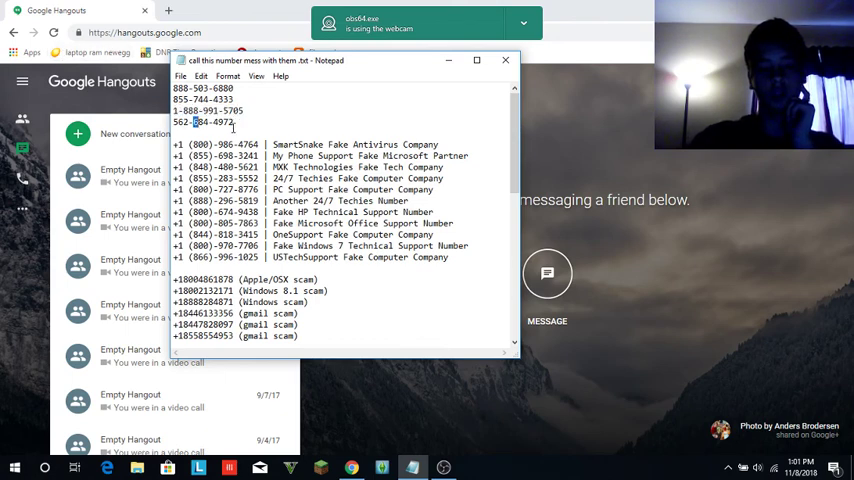
pyautogui.moveTo(175, 122); pyautogui.dragTo(172, 122)
pyautogui.rightClick(173, 123)
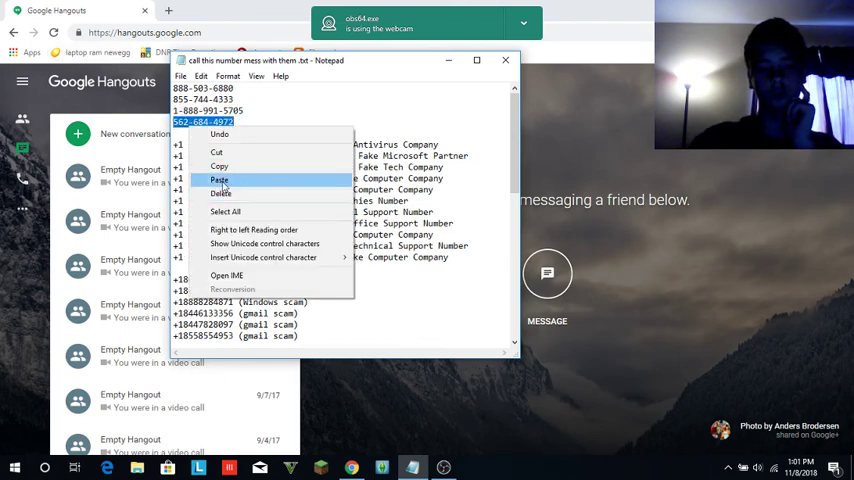
pyautogui.click(250, 166)
pyautogui.click(448, 60)
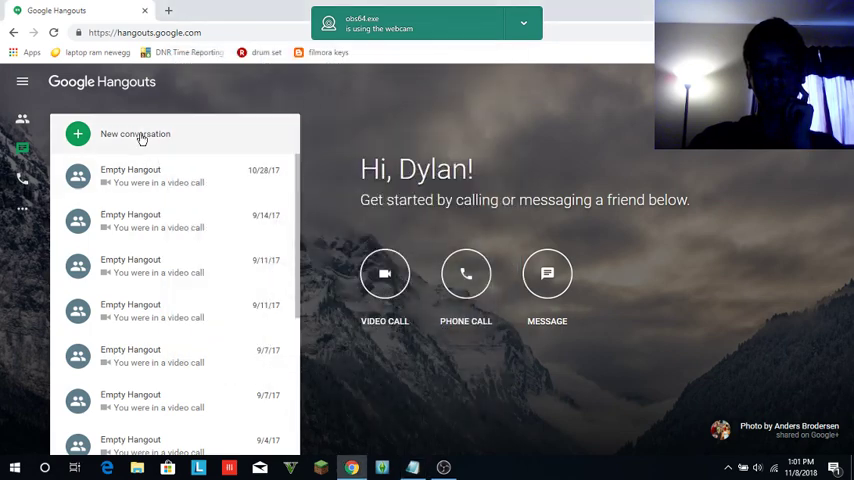
pyautogui.click(140, 134)
pyautogui.rightClick(146, 149)
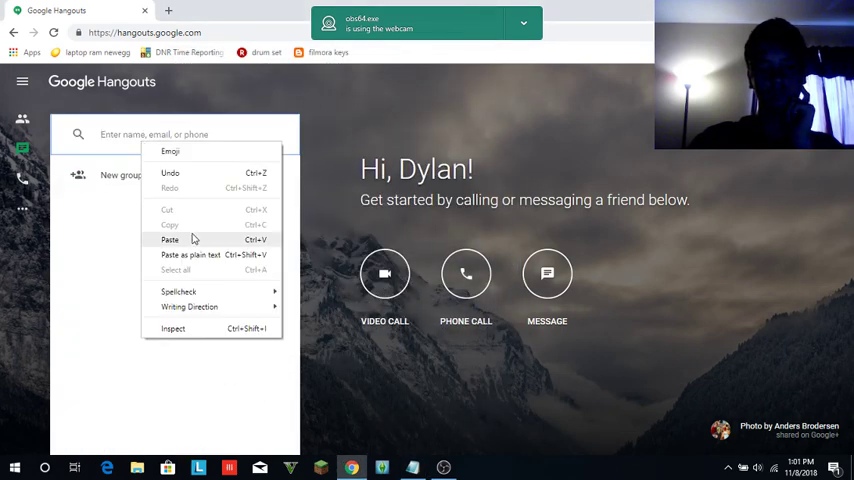
pyautogui.click(191, 238)
pyautogui.click(140, 219)
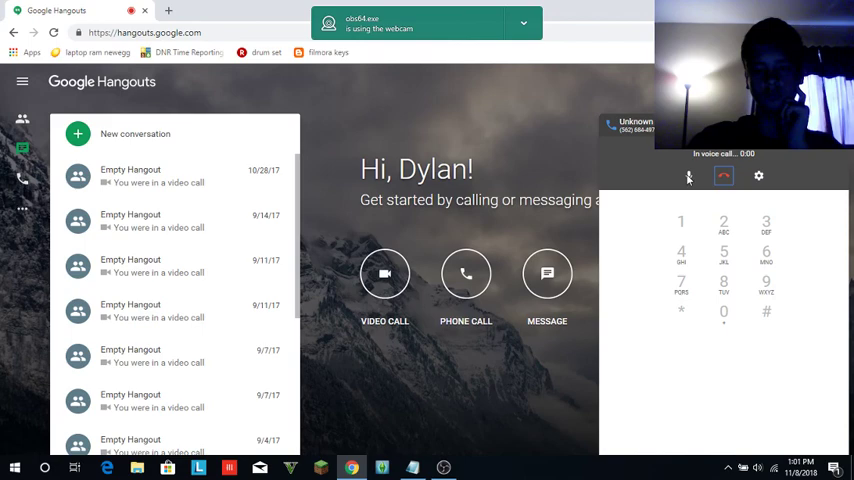
pyautogui.click(724, 175)
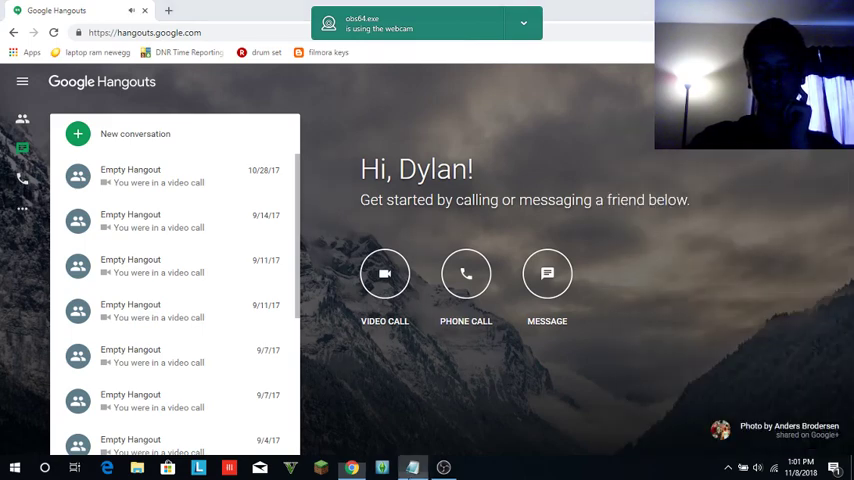
pyautogui.hotkey('alt', 'Tab')
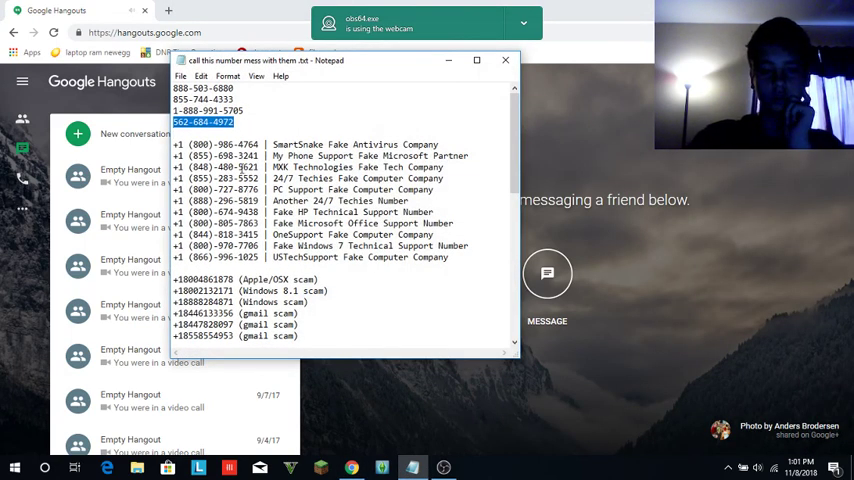
pyautogui.moveTo(258, 146); pyautogui.dragTo(174, 146)
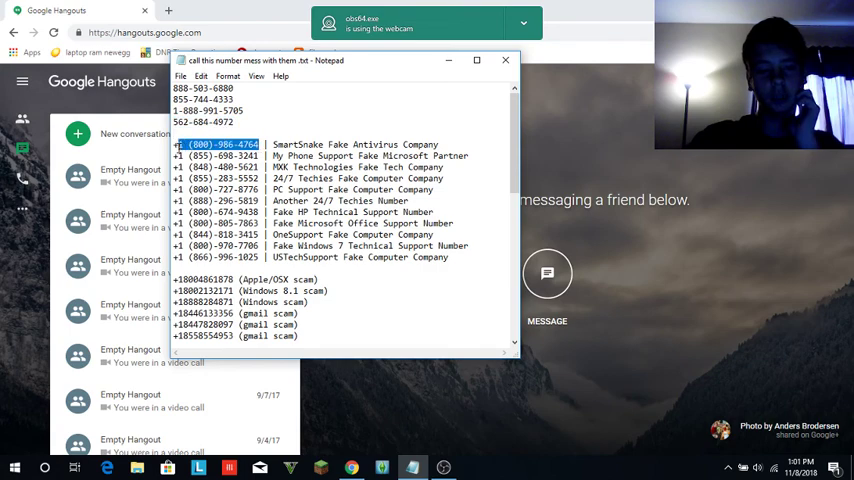
pyautogui.rightClick(198, 150)
pyautogui.click(209, 187)
pyautogui.click(130, 139)
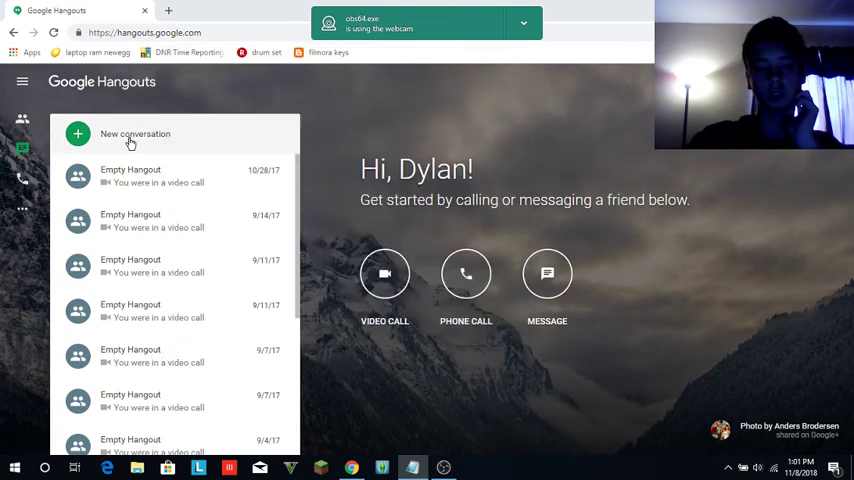
pyautogui.rightClick(128, 142)
pyautogui.click(155, 238)
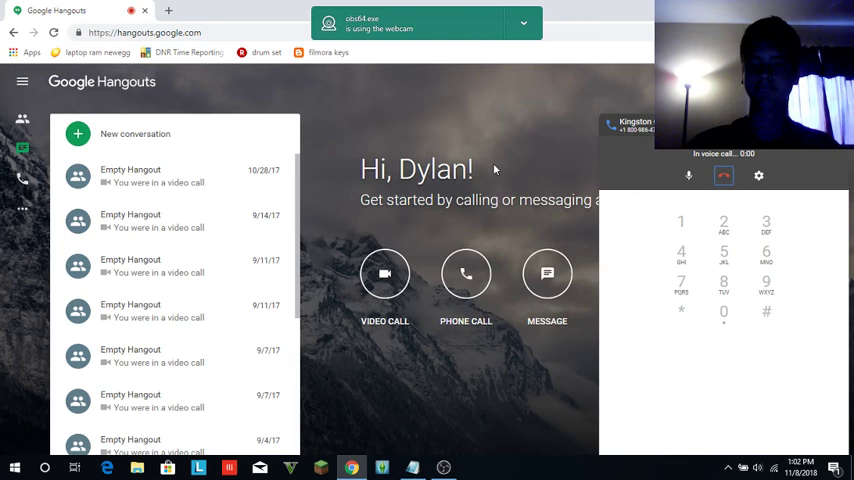
pyautogui.click(724, 175)
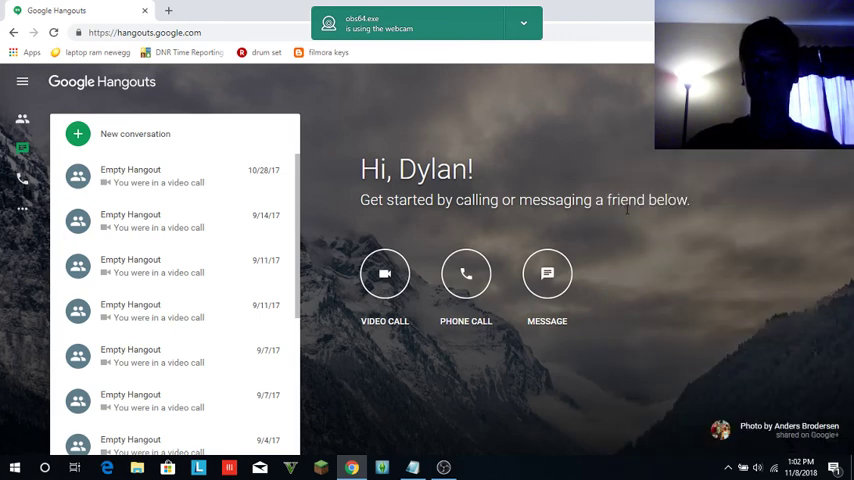
pyautogui.click(414, 468)
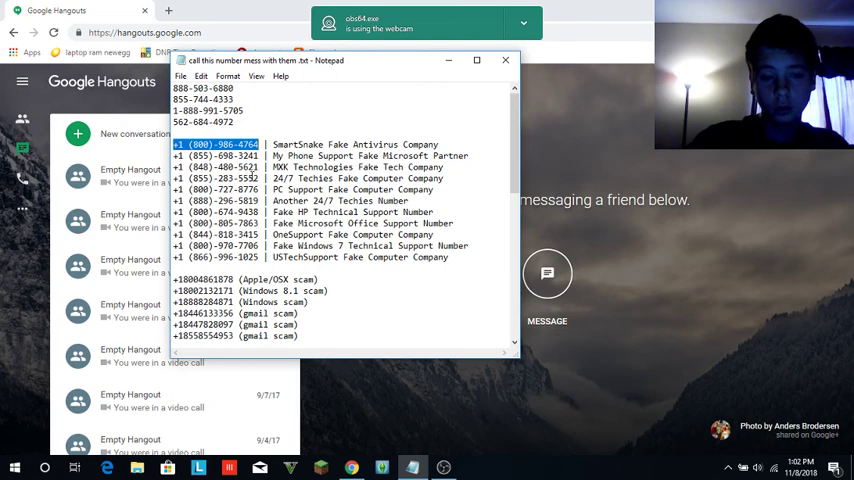
pyautogui.moveTo(259, 178); pyautogui.dragTo(174, 178)
pyautogui.rightClick(190, 182)
pyautogui.click(220, 220)
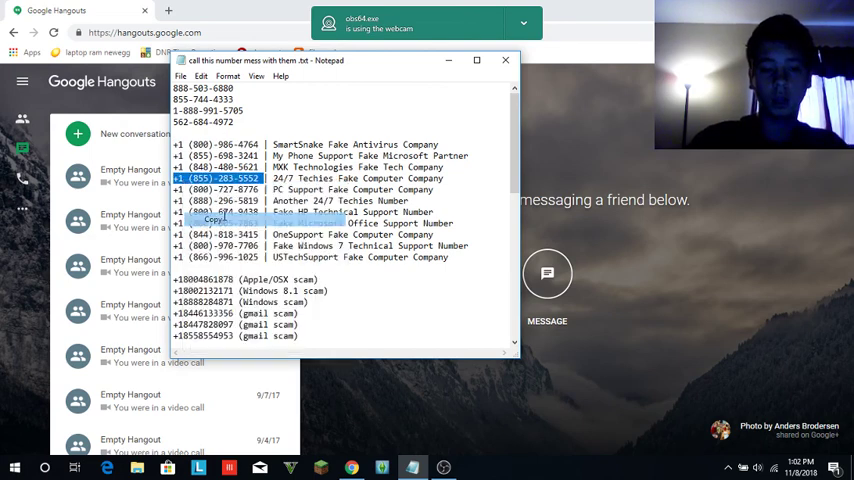
pyautogui.click(505, 60)
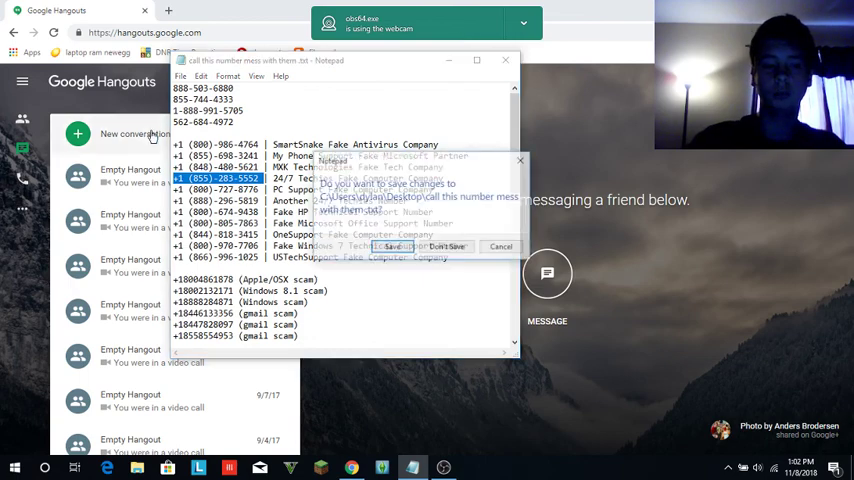
pyautogui.press('Escape')
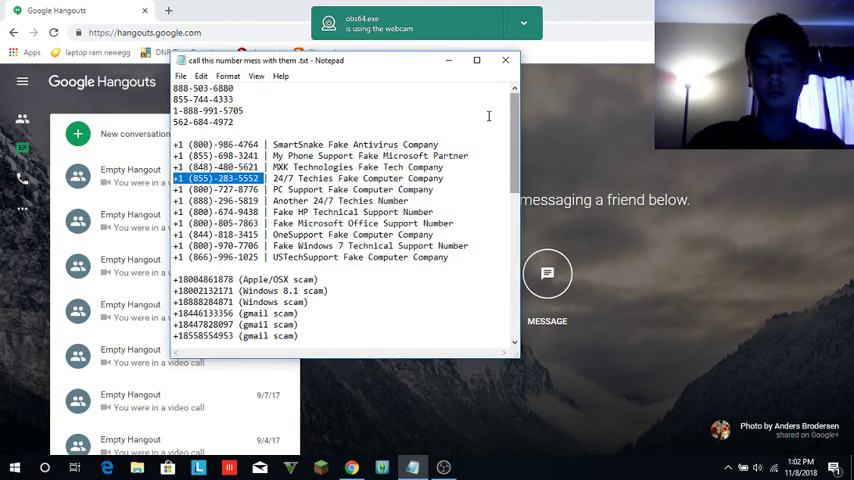
pyautogui.click(448, 60)
pyautogui.click(225, 133)
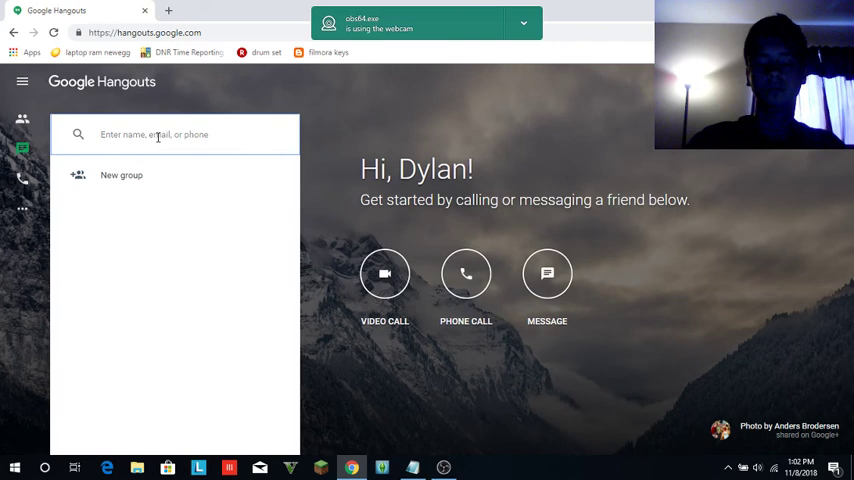
pyautogui.rightClick(158, 138)
pyautogui.click(193, 235)
pyautogui.click(146, 222)
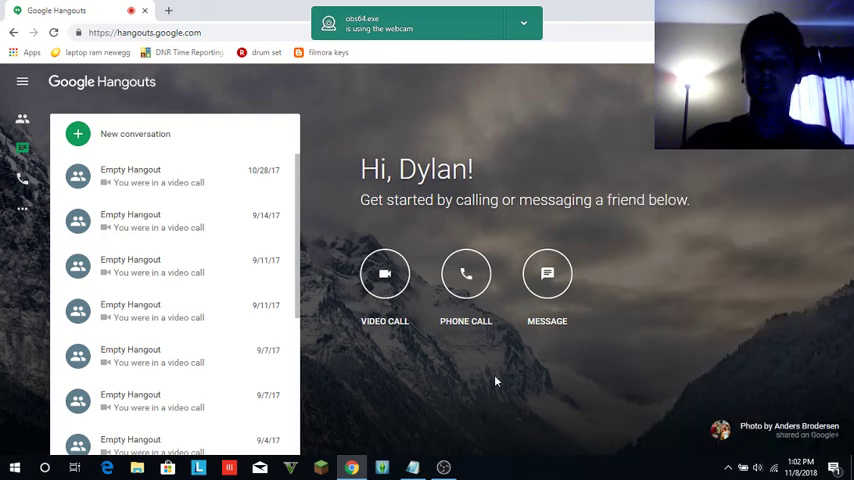
pyautogui.click(412, 467)
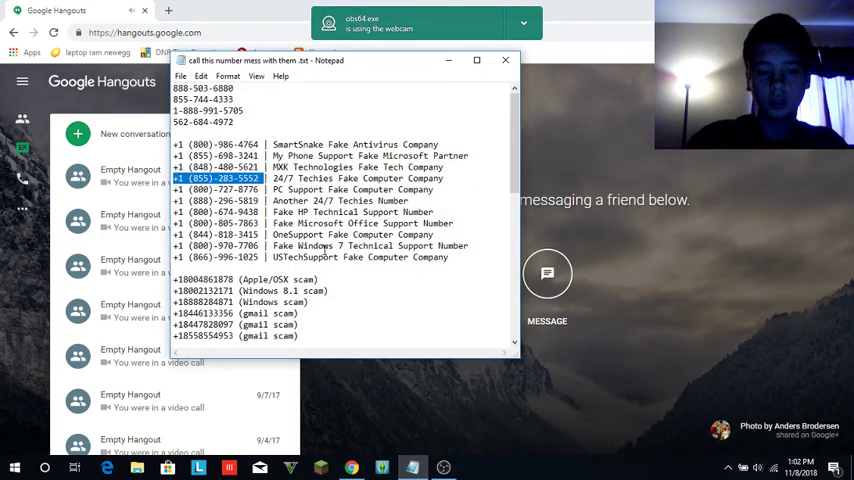
pyautogui.moveTo(258, 200); pyautogui.dragTo(175, 203)
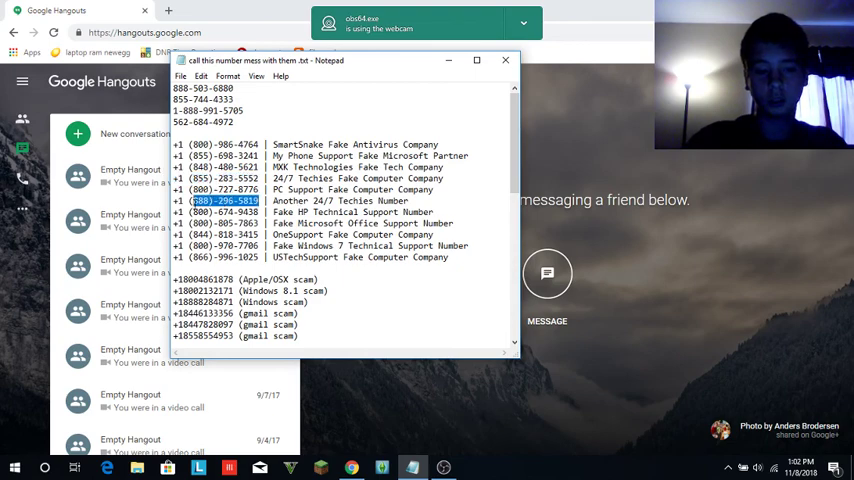
pyautogui.rightClick(200, 258)
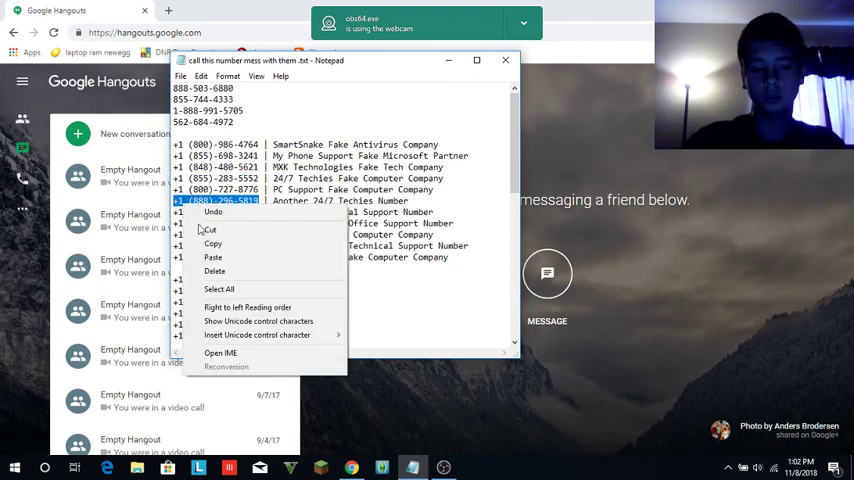
pyautogui.click(215, 295)
pyautogui.click(448, 63)
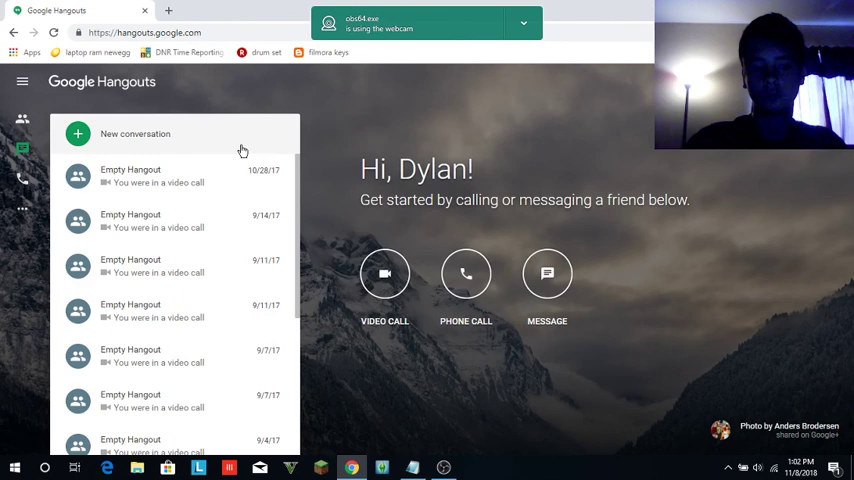
pyautogui.click(177, 149)
pyautogui.rightClick(175, 140)
pyautogui.click(205, 237)
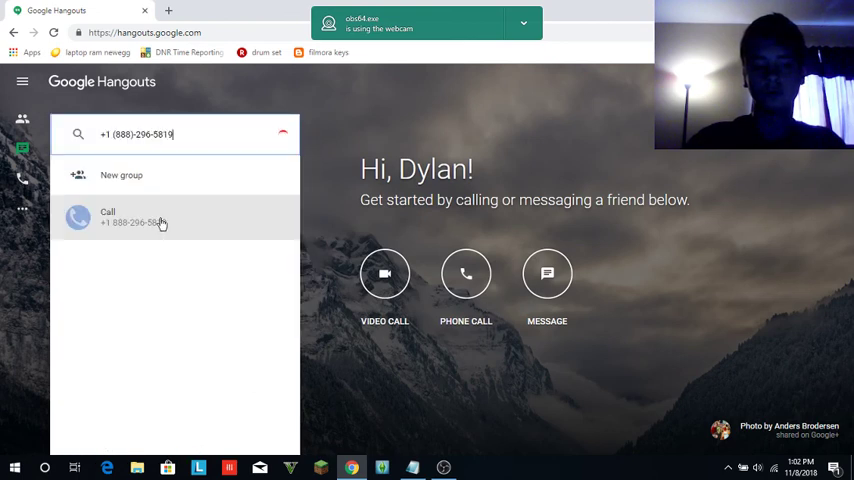
pyautogui.click(152, 217)
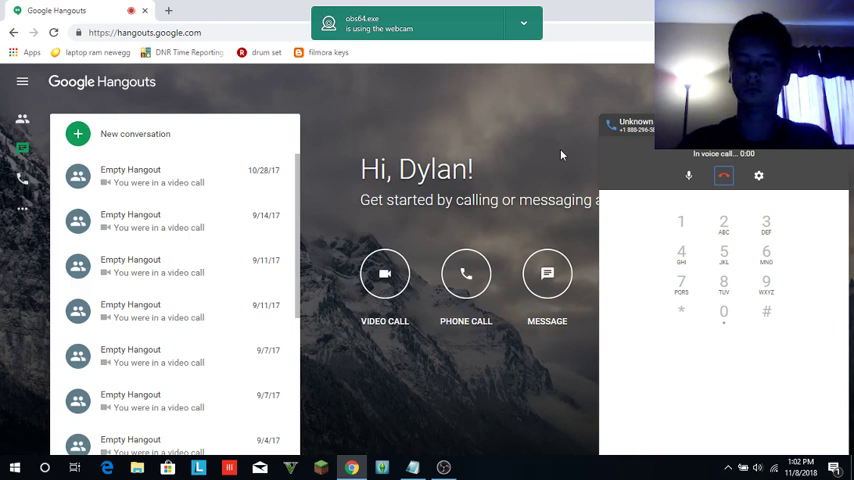
pyautogui.click(723, 175)
pyautogui.click(412, 467)
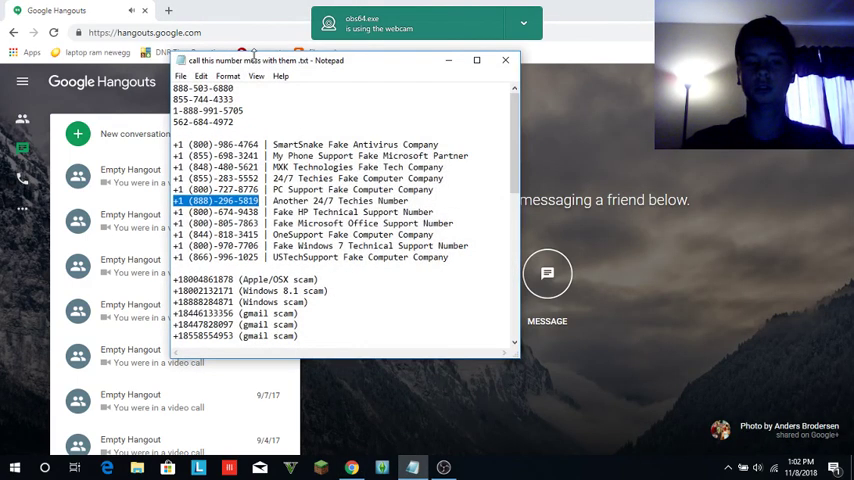
pyautogui.moveTo(241, 88); pyautogui.dragTo(174, 88)
pyautogui.rightClick(204, 91)
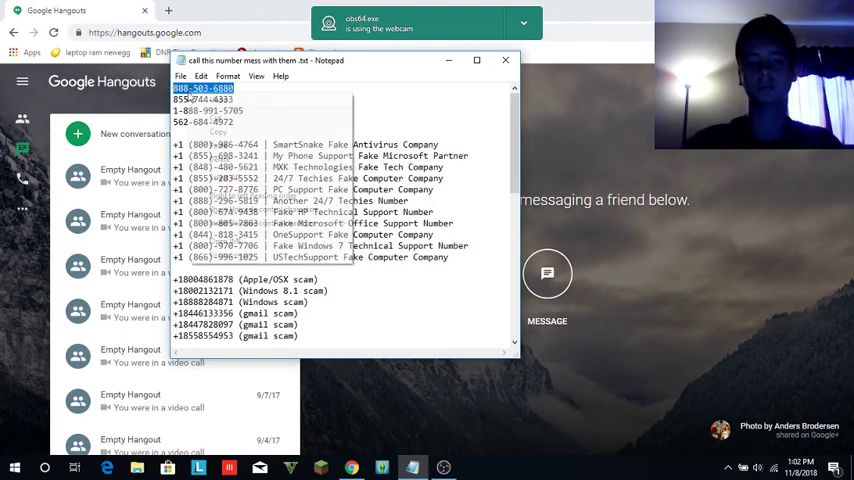
pyautogui.click(228, 136)
pyautogui.click(300, 44)
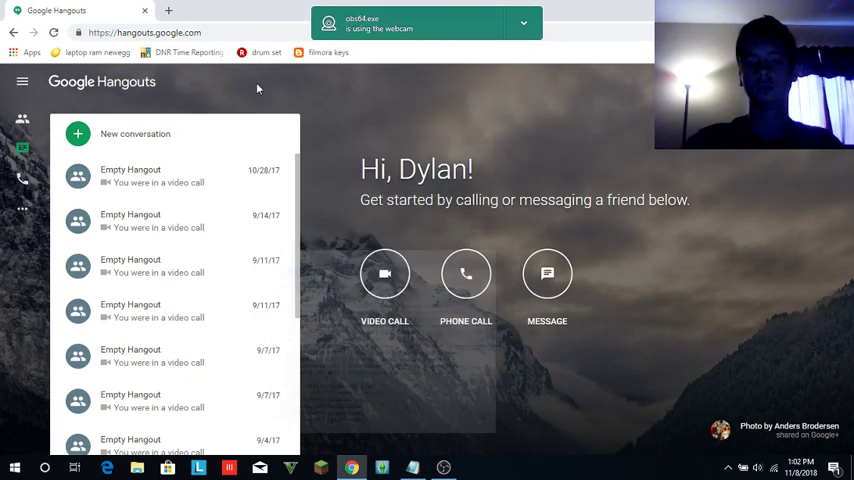
pyautogui.click(146, 131)
pyautogui.rightClick(133, 139)
pyautogui.click(170, 236)
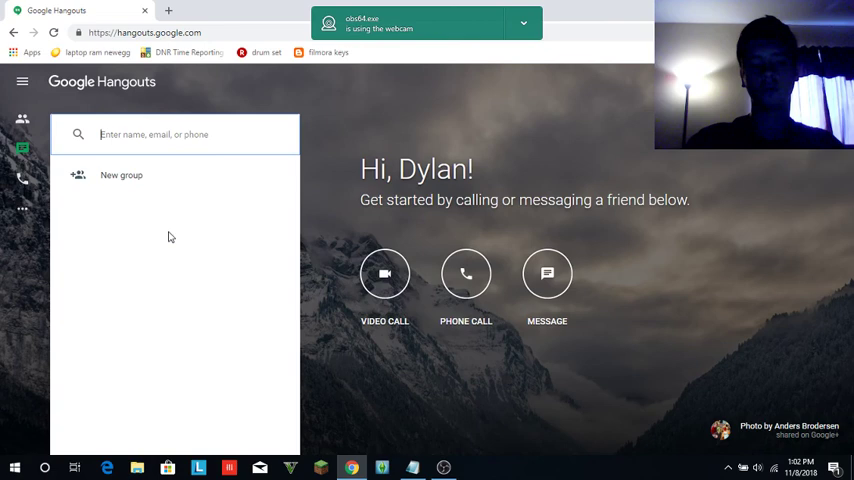
pyautogui.press('Escape')
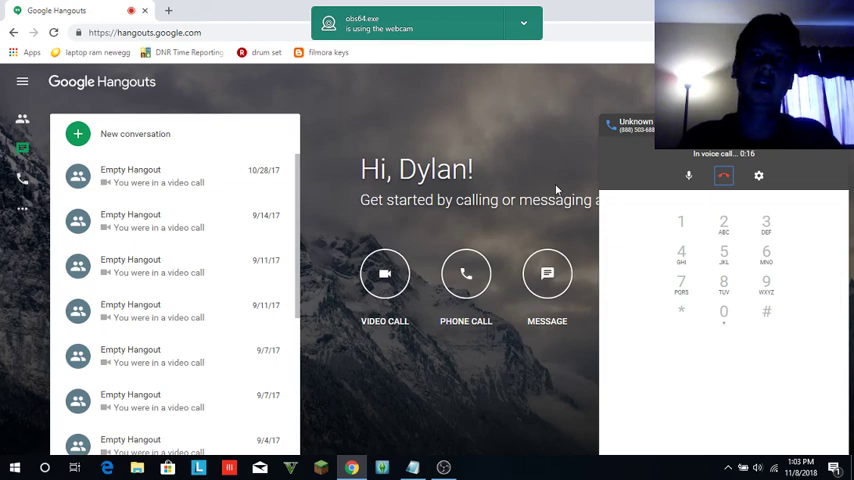
# Bring the Notepad prank-script notes back to the front.
pyautogui.click(412, 467)
pyautogui.scroll(-2, 378, 212)
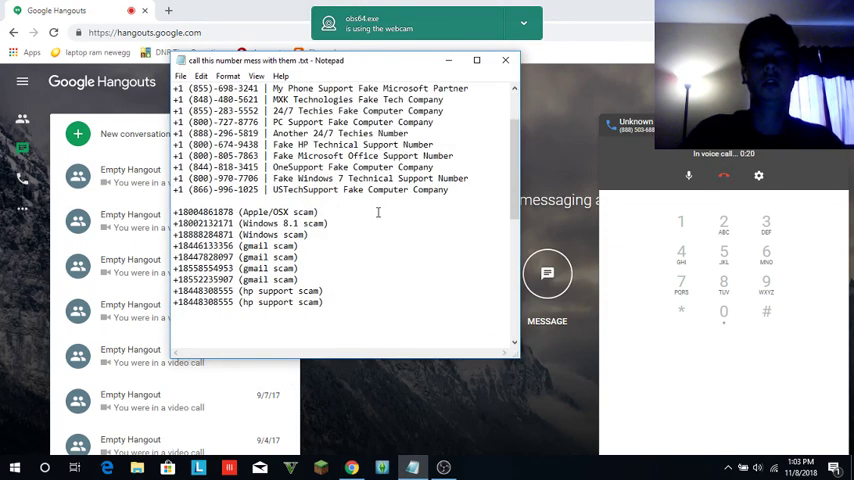
pyautogui.scroll(-3, 378, 212)
pyautogui.scroll(-2, 378, 212)
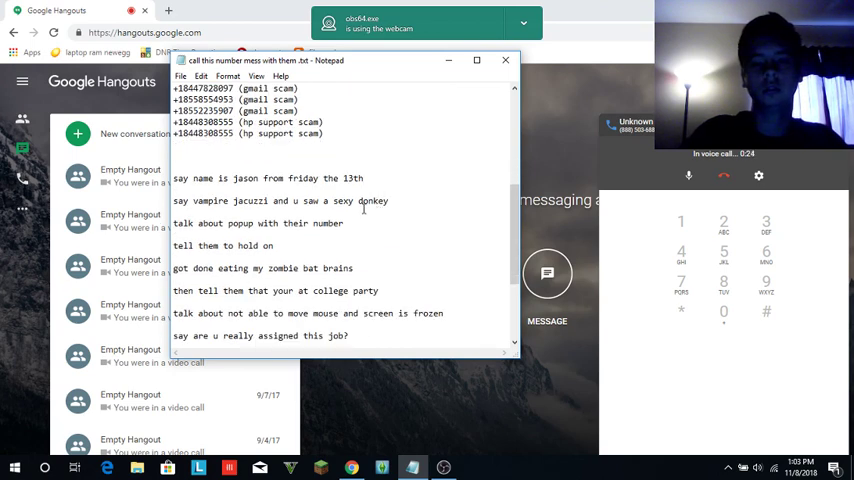
pyautogui.scroll(-1, 363, 209)
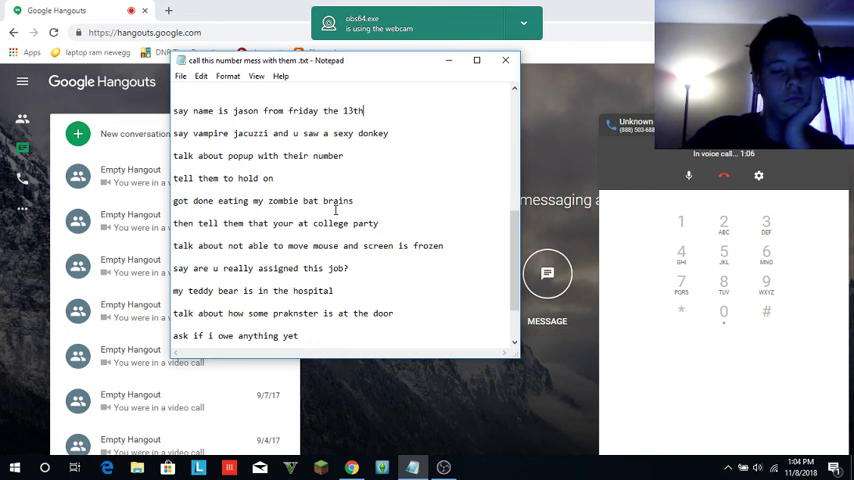
pyautogui.scroll(-1, 338, 210)
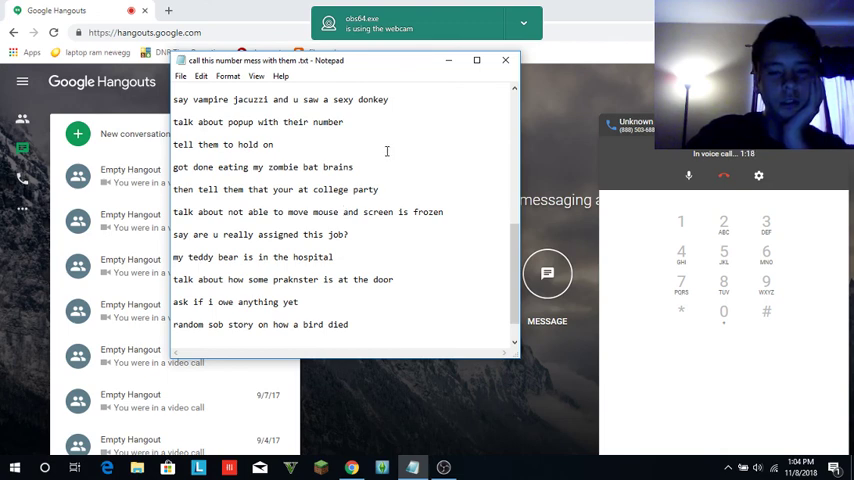
# Try closing Notepad, then cancel so the notes file stays open.
pyautogui.click(505, 60)
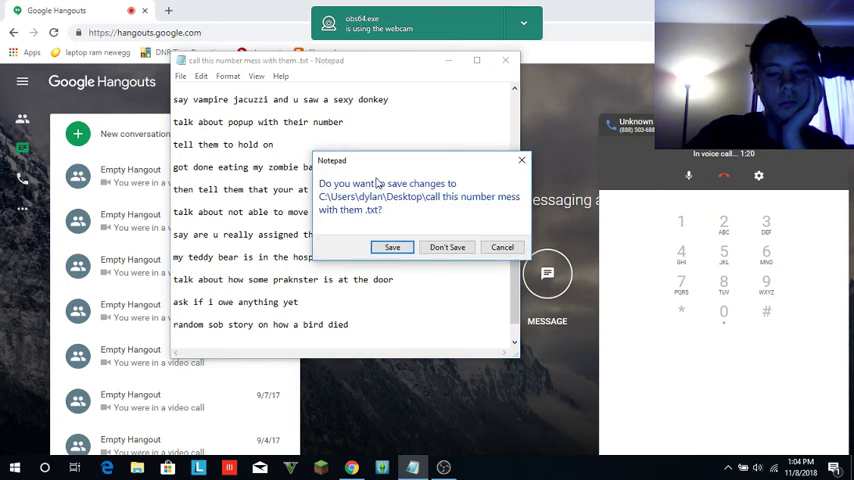
pyautogui.click(521, 160)
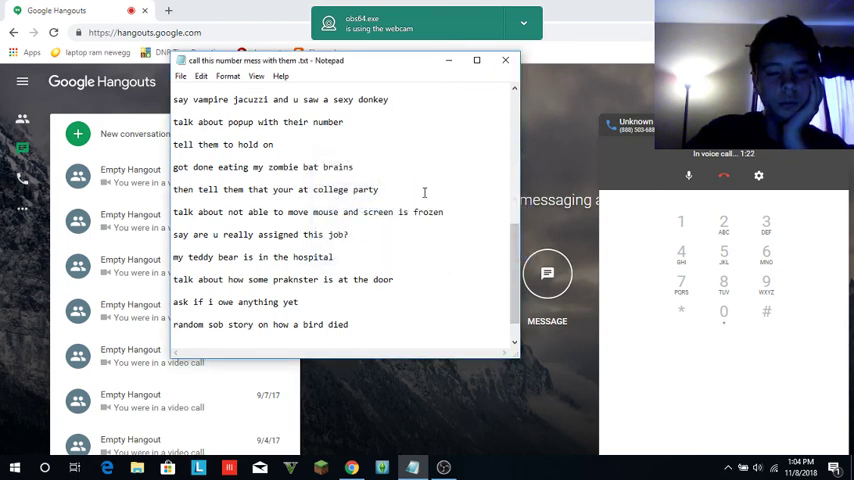
pyautogui.scroll(-1, 422, 205)
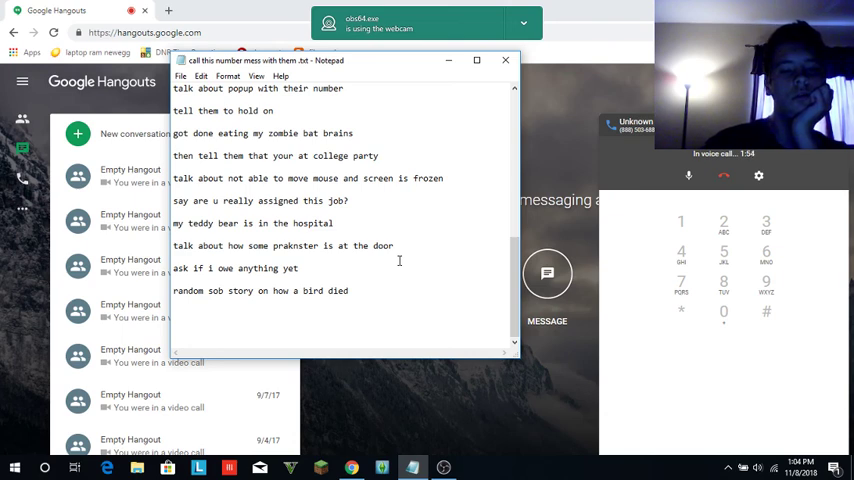
# Return to Hangouts and call the pasted 888 scam support number from a new conversation.
pyautogui.click(147, 153)
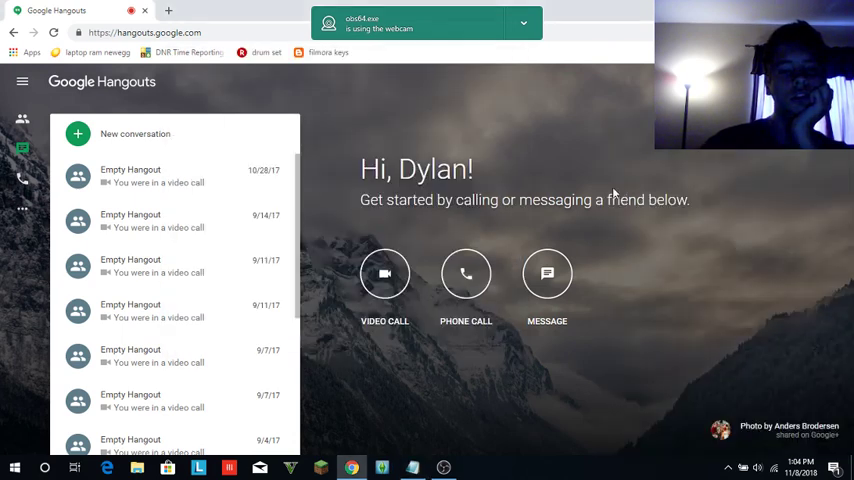
pyautogui.click(147, 153)
pyautogui.rightClick(149, 143)
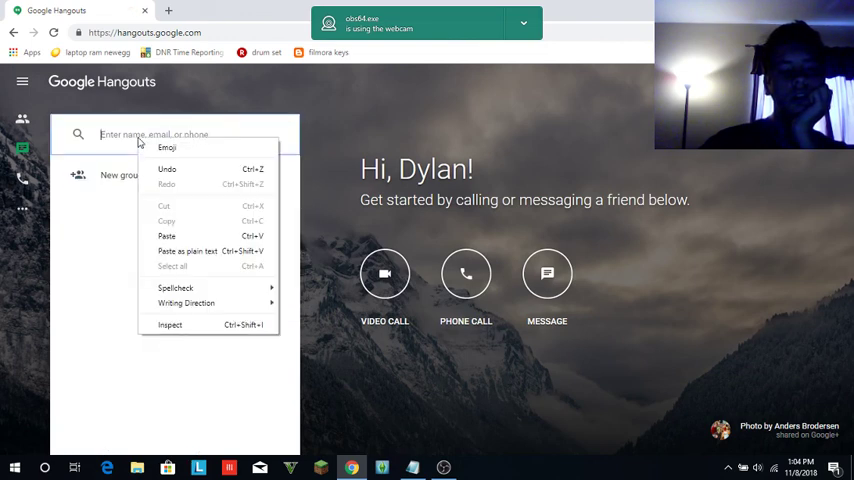
pyautogui.click(198, 238)
pyautogui.click(140, 212)
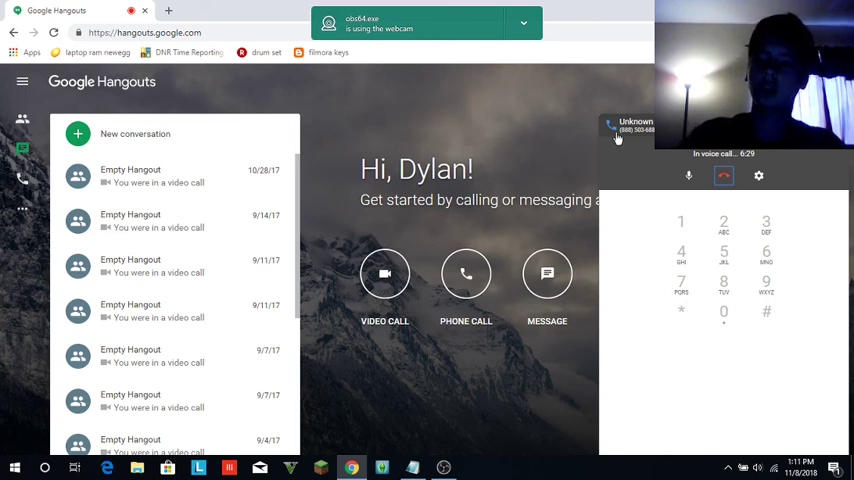
# Hang up the ongoing voice call and go back to the previous page.
pyautogui.click(724, 175)
pyautogui.click(185, 147)
pyautogui.rightClick(122, 130)
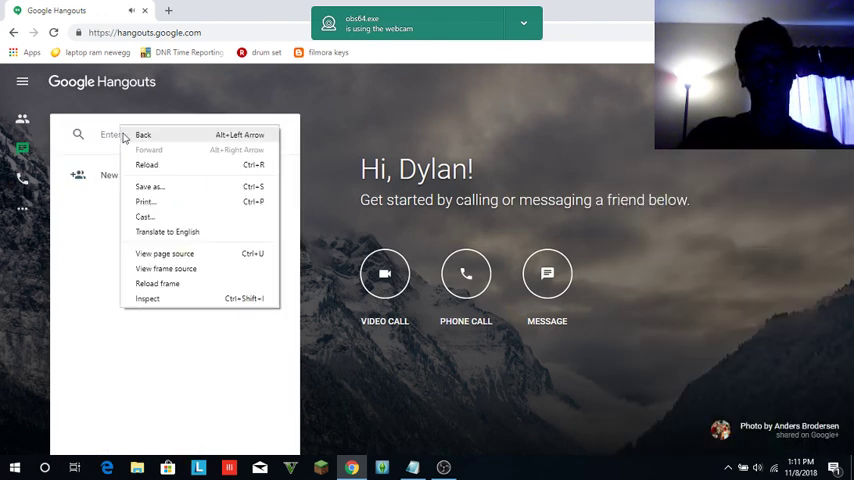
pyautogui.click(125, 134)
# Reload Hangouts from the autocompleted hangouts.google.com address.
pyautogui.rightClick(120, 136)
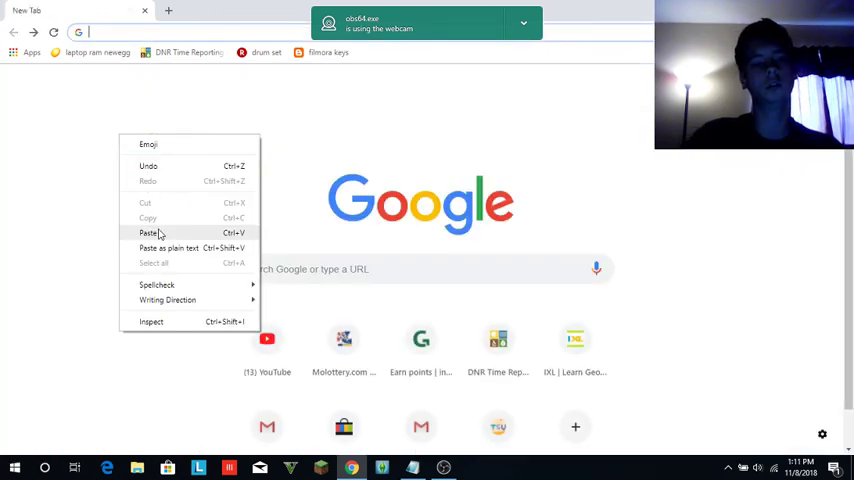
pyautogui.click(144, 33)
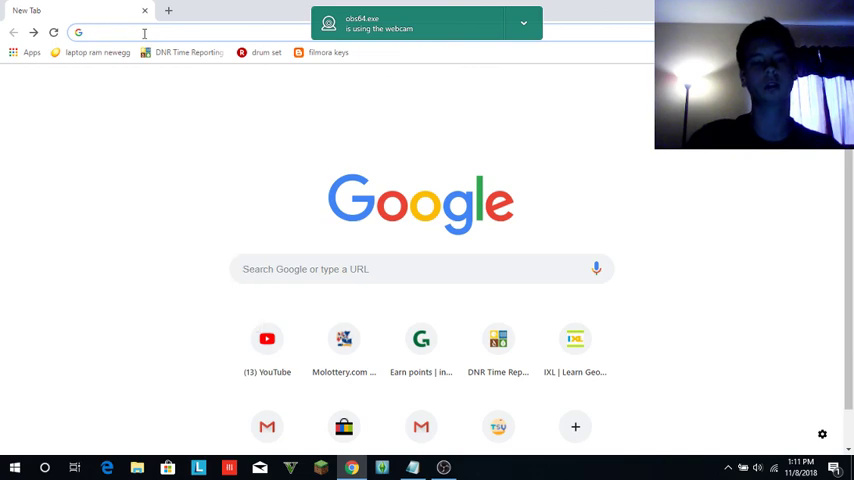
pyautogui.write('h')
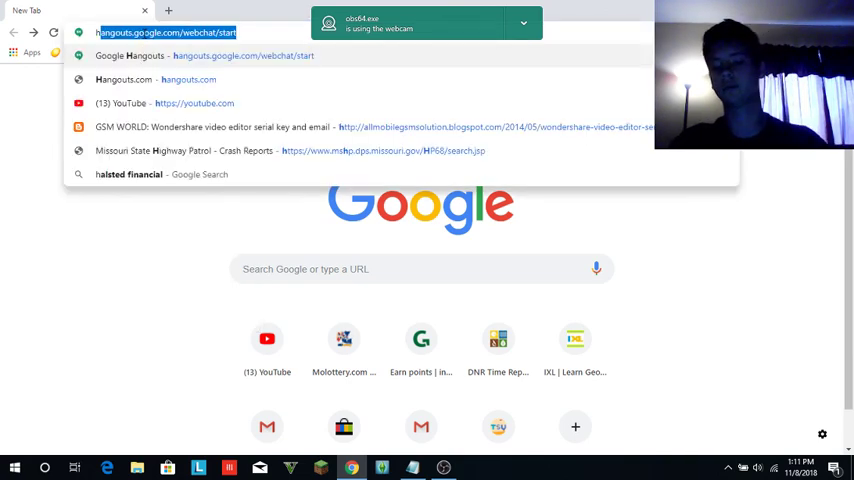
pyautogui.press('Return')
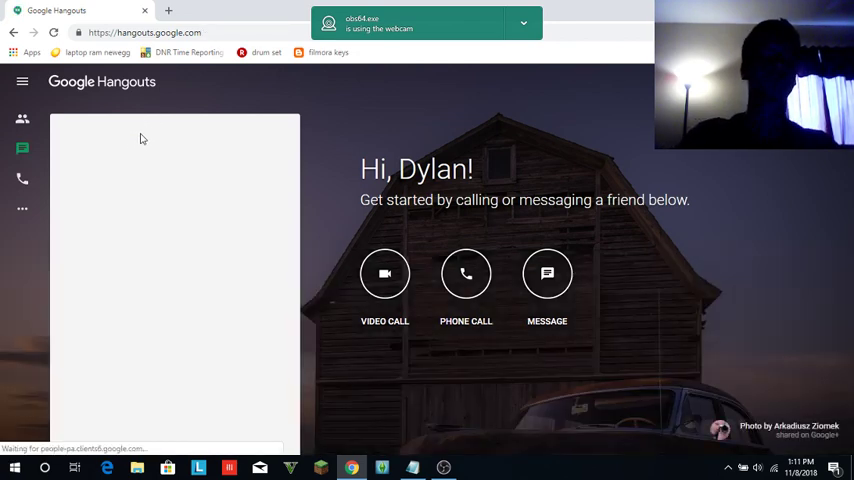
pyautogui.click(140, 135)
pyautogui.rightClick(135, 133)
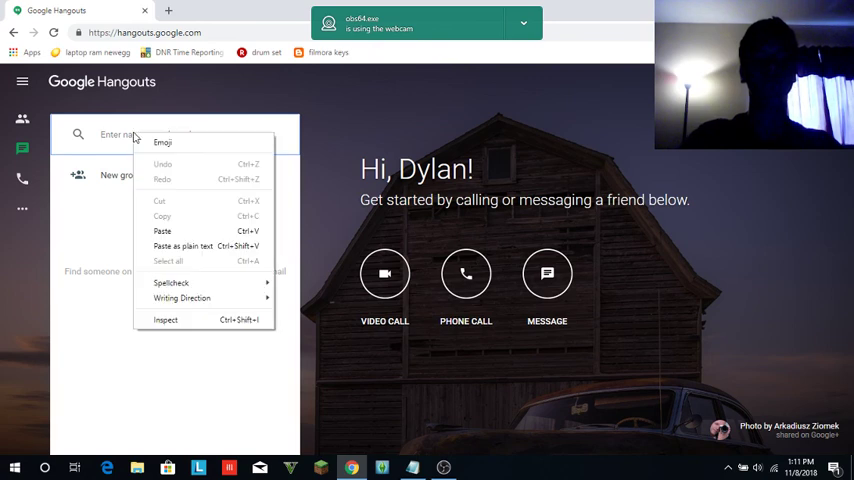
pyautogui.click(157, 233)
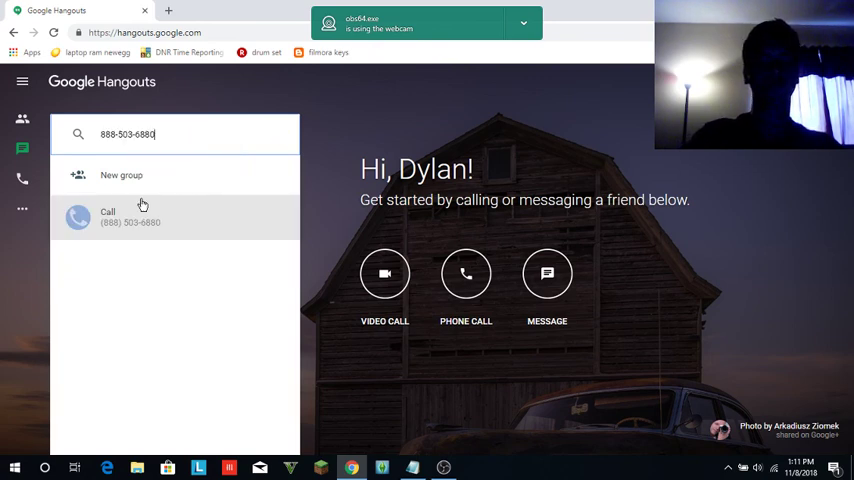
pyautogui.click(132, 216)
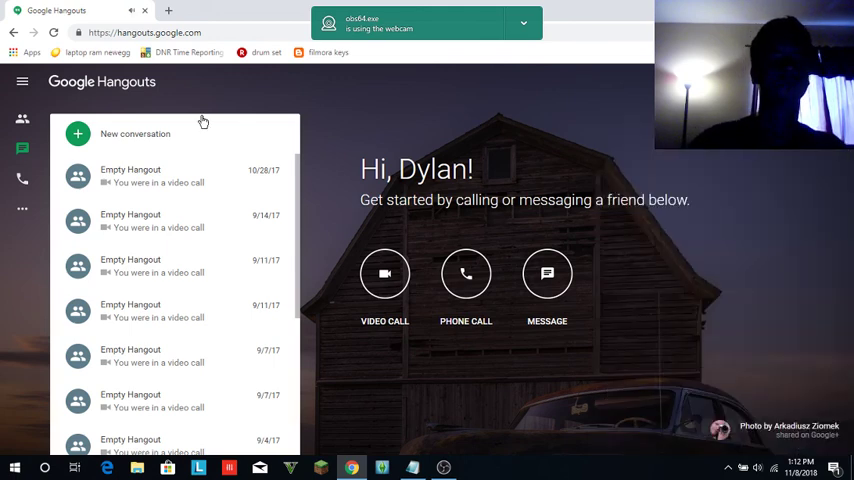
# Call the pasted 888 number, talk for about three minutes, then hang up.
pyautogui.click(200, 128)
pyautogui.rightClick(140, 142)
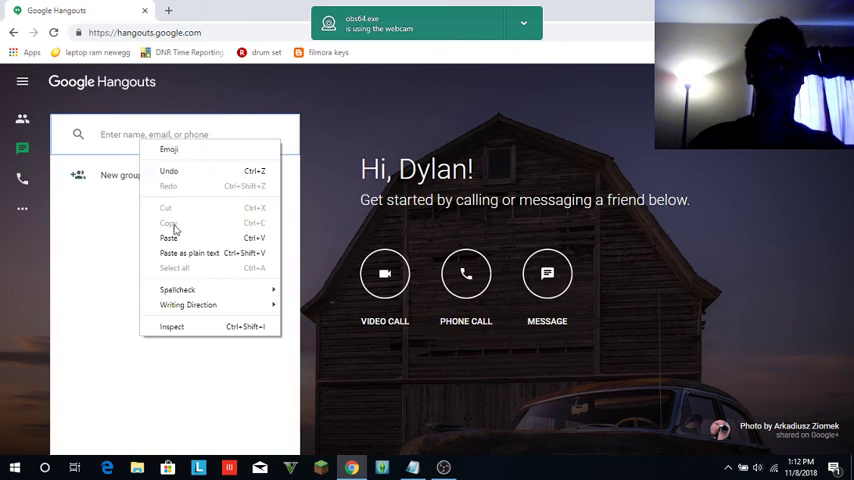
pyautogui.click(172, 238)
pyautogui.click(143, 217)
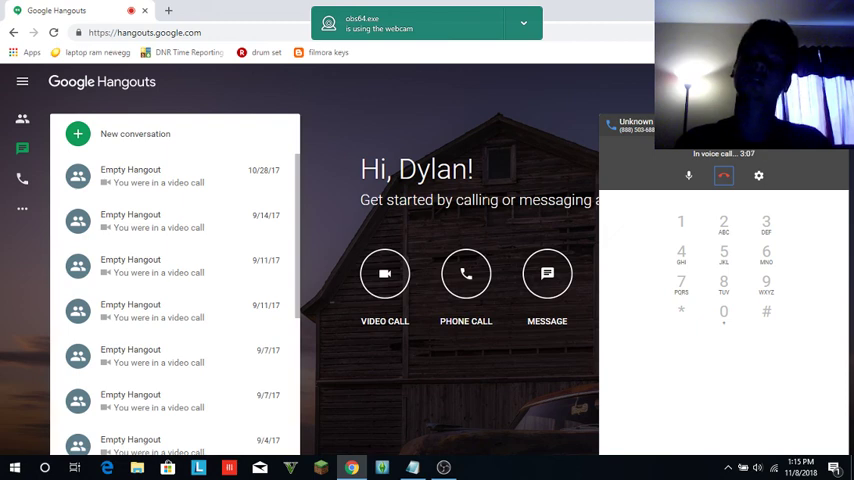
pyautogui.click(724, 176)
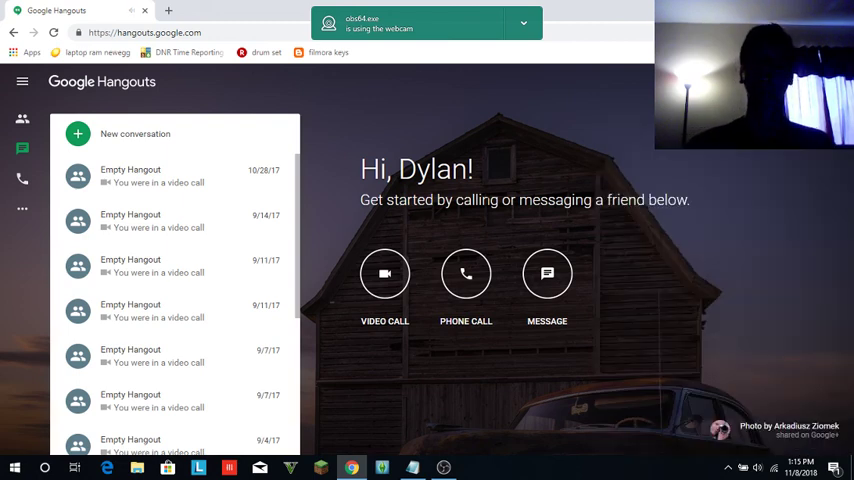